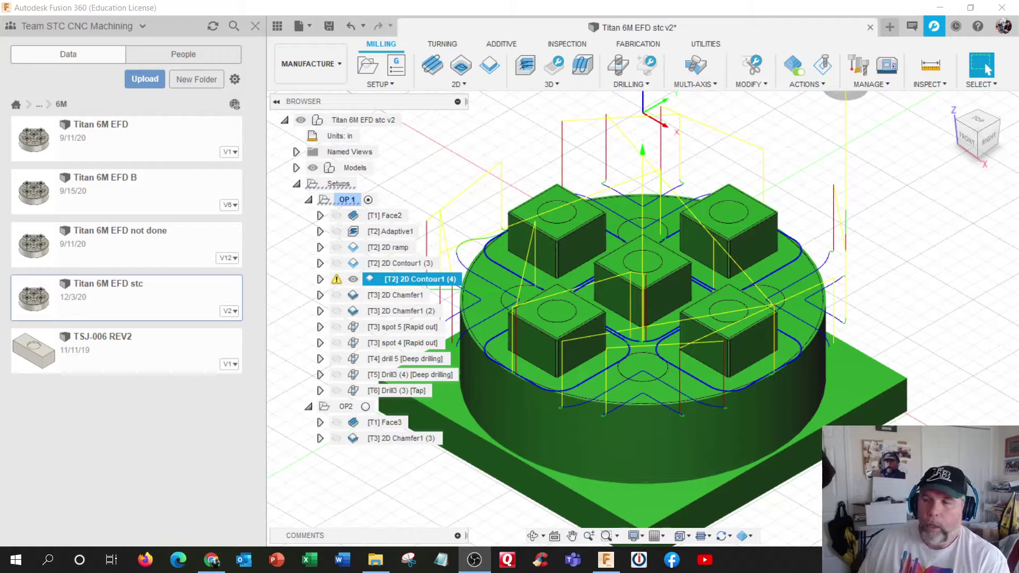
- Select the OP 1 setup to show its stock and close the Data Panel
{"action": "left_click", "coordinate": [337, 201]}
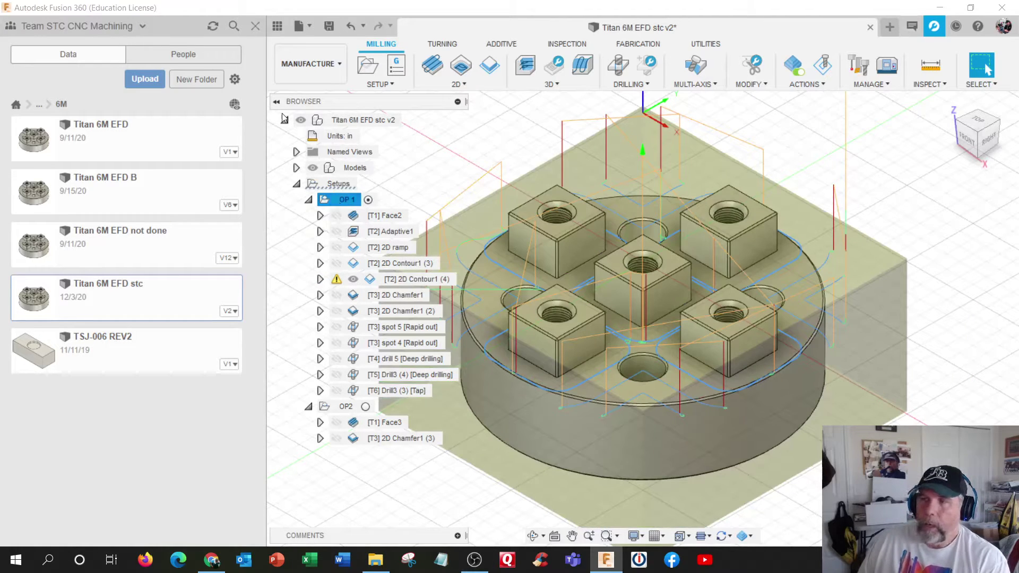
{"action": "left_click", "coordinate": [277, 26]}
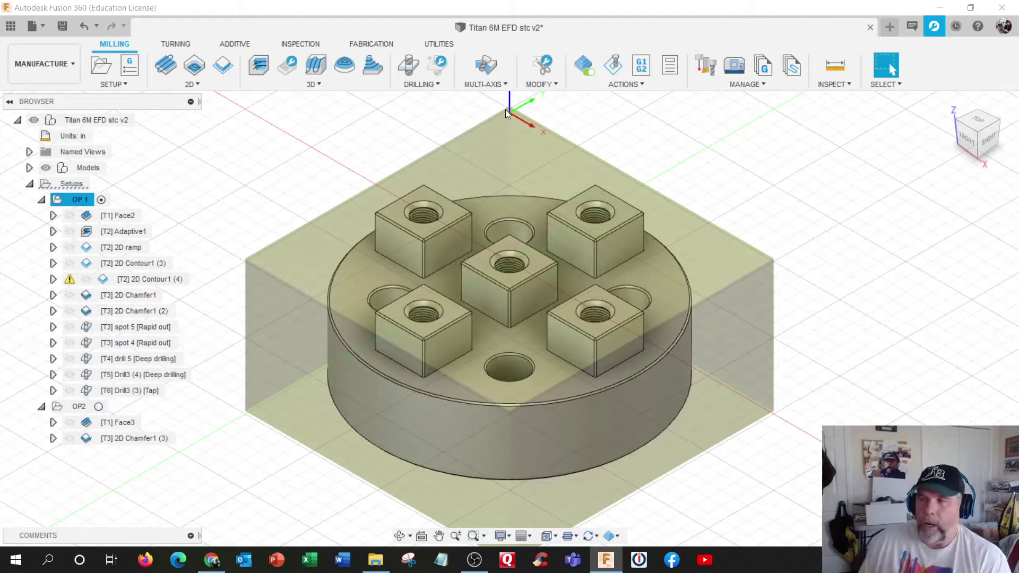
- View the part from TOP on the ViewCube, zooming in on the OP 1 origin and back out
{"action": "middle_click_drag", "start_coordinate": [523, 167], "coordinate": [537, 306], "text": "shift"}
{"action": "left_click", "coordinate": [979, 131]}
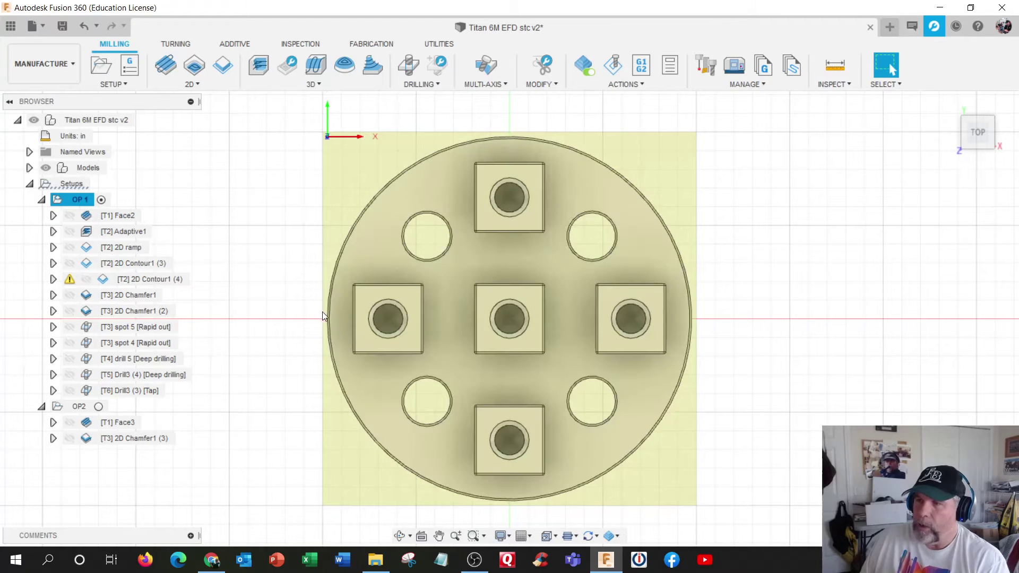
{"action": "scroll", "coordinate": [322, 141], "scroll_direction": "up", "scroll_amount": 4}
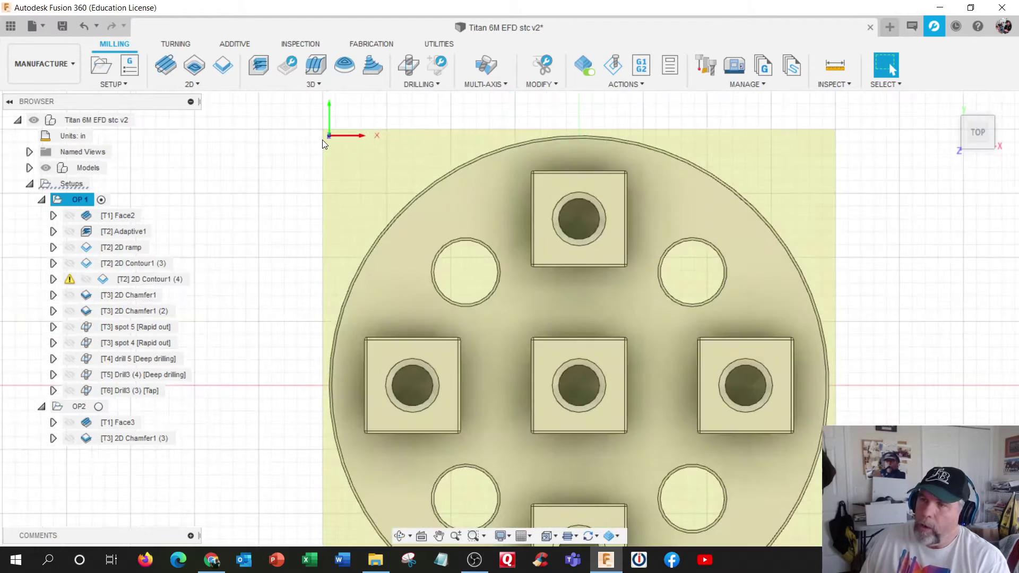
{"action": "scroll", "coordinate": [322, 139], "scroll_direction": "up", "scroll_amount": 2}
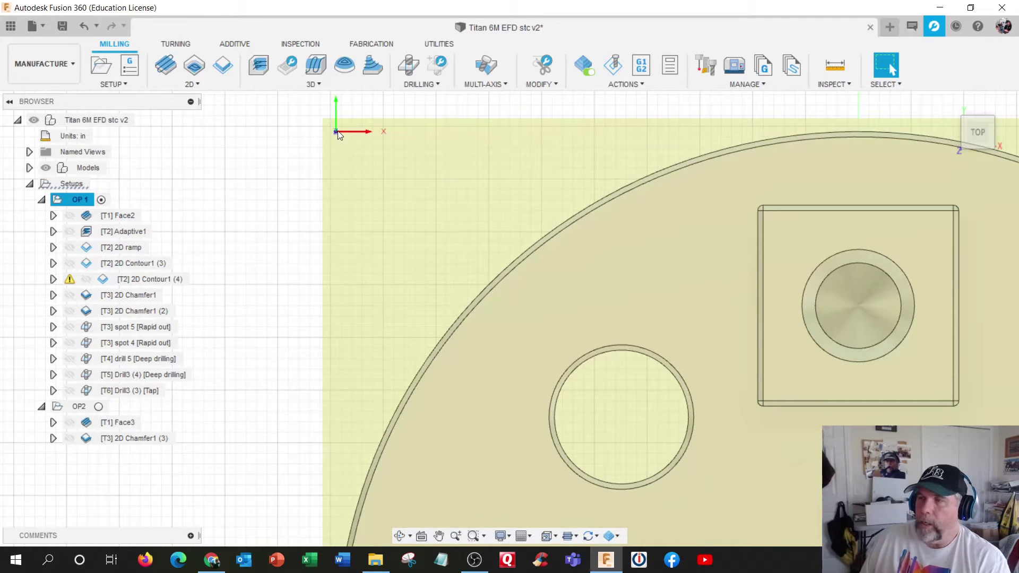
{"action": "scroll", "coordinate": [337, 130], "scroll_direction": "down", "scroll_amount": 4}
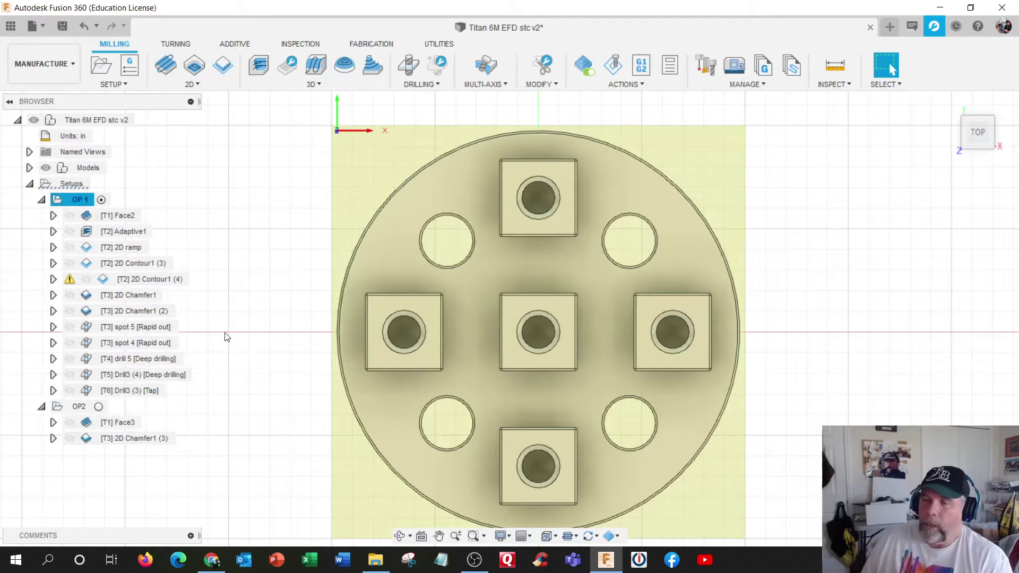
{"action": "middle_click_drag", "start_coordinate": [228, 342], "coordinate": [225, 266], "text": "shift"}
{"action": "middle_click_drag", "start_coordinate": [339, 174], "coordinate": [335, 247], "text": "shift"}
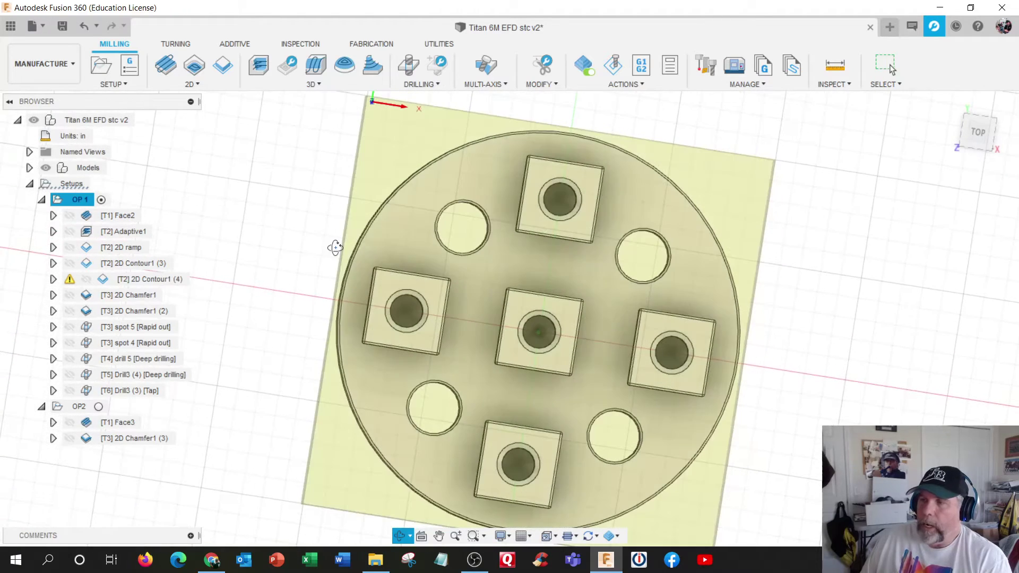
{"action": "left_click", "coordinate": [971, 131]}
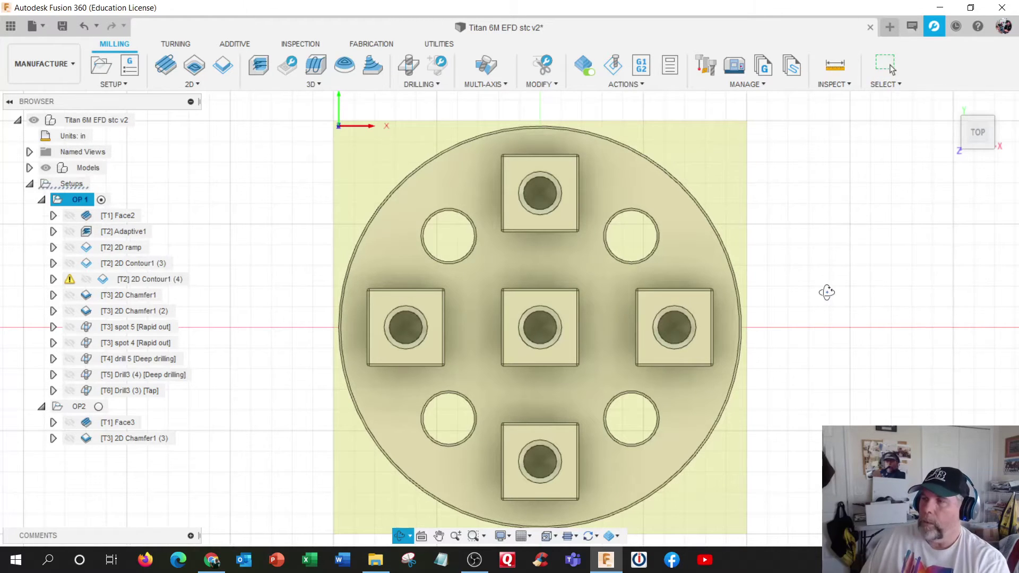
- Activate OP2 and orbit around the flipped part to inspect its thin plate stock
{"action": "middle_click_drag", "start_coordinate": [826, 285], "coordinate": [803, 249], "text": "shift"}
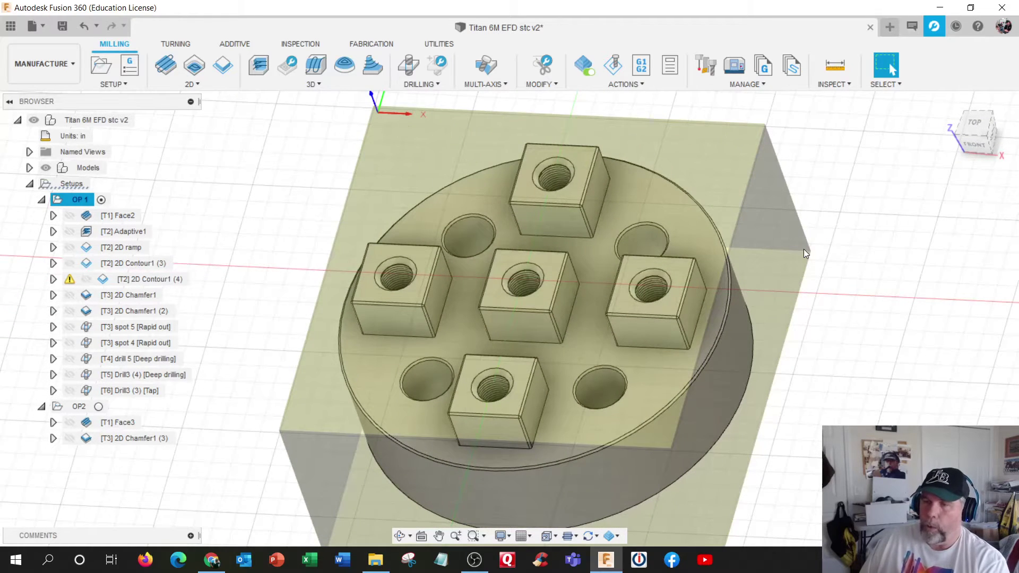
{"action": "left_click", "coordinate": [99, 407]}
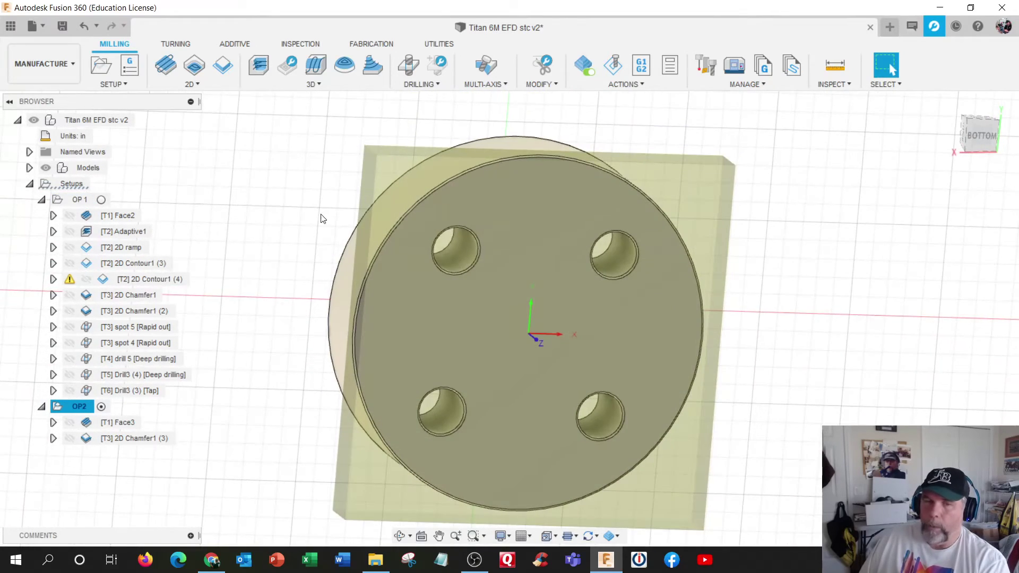
{"action": "middle_click_drag", "start_coordinate": [321, 218], "coordinate": [303, 91], "text": "shift"}
{"action": "middle_click_drag", "start_coordinate": [453, 314], "coordinate": [491, 218], "text": "shift"}
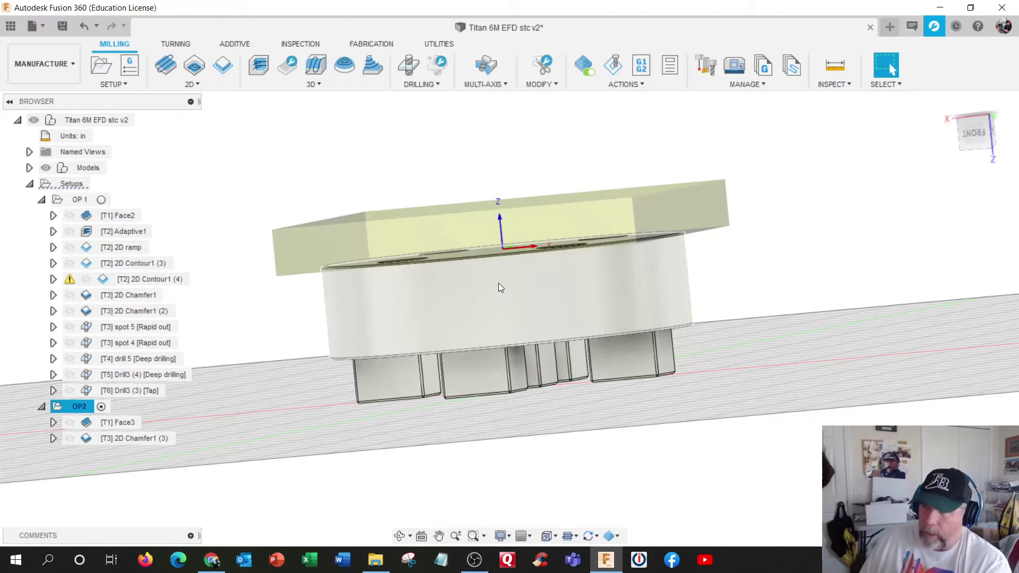
- Measure 0.750 in from the round top face to the second face, then dismiss it
{"action": "left_click", "coordinate": [834, 72]}
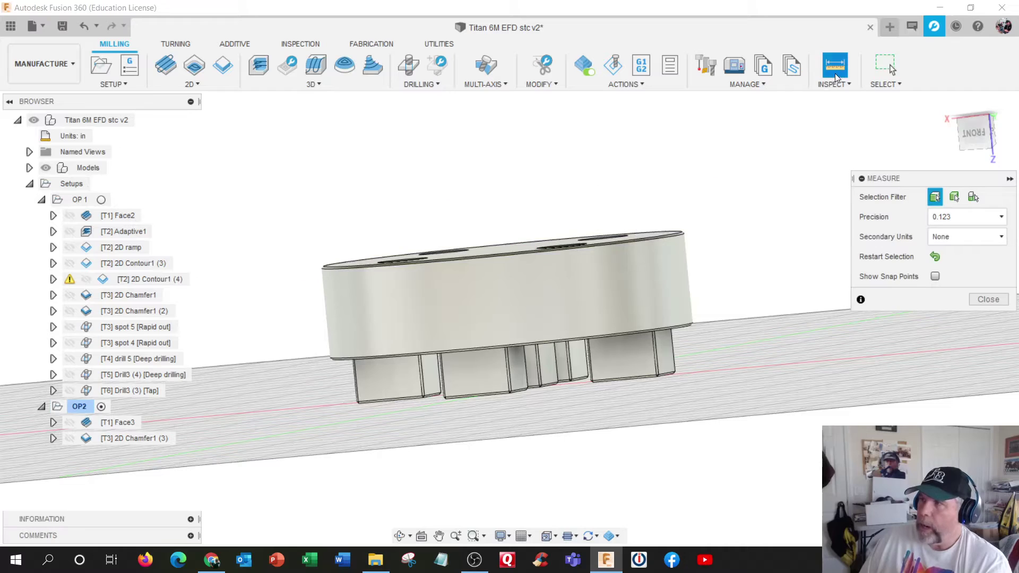
{"action": "middle_click_drag", "start_coordinate": [502, 243], "coordinate": [522, 325], "text": "shift"}
{"action": "left_click", "coordinate": [504, 264]}
{"action": "left_click", "coordinate": [517, 340]}
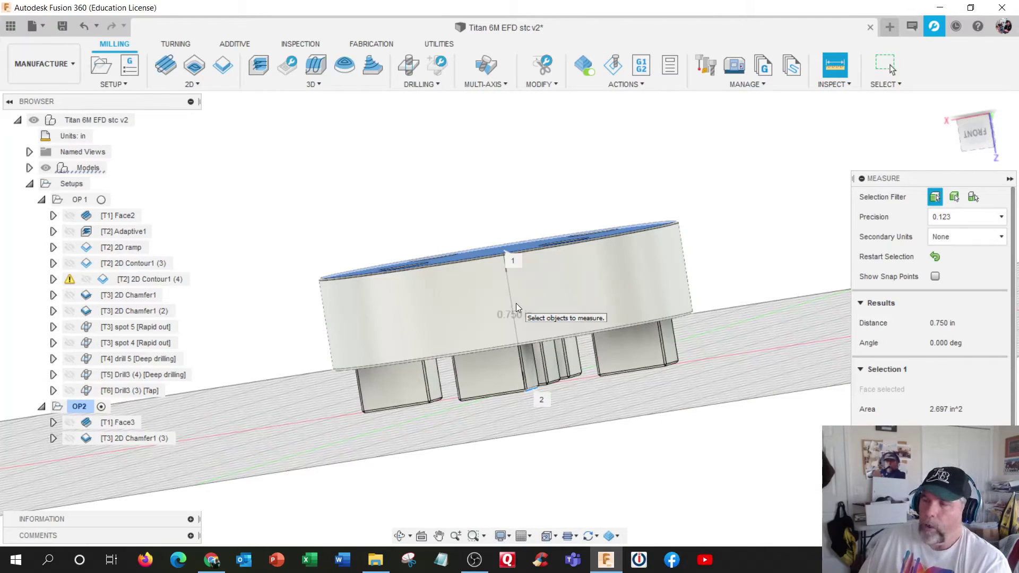
{"action": "middle_click_drag", "start_coordinate": [516, 303], "coordinate": [517, 321], "text": "shift"}
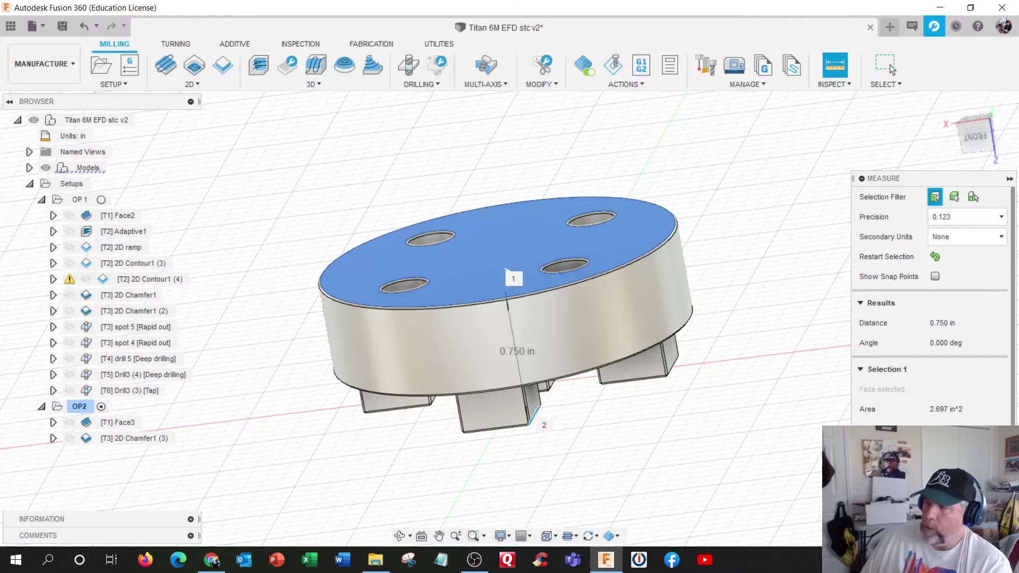
{"action": "key", "text": "Escape"}
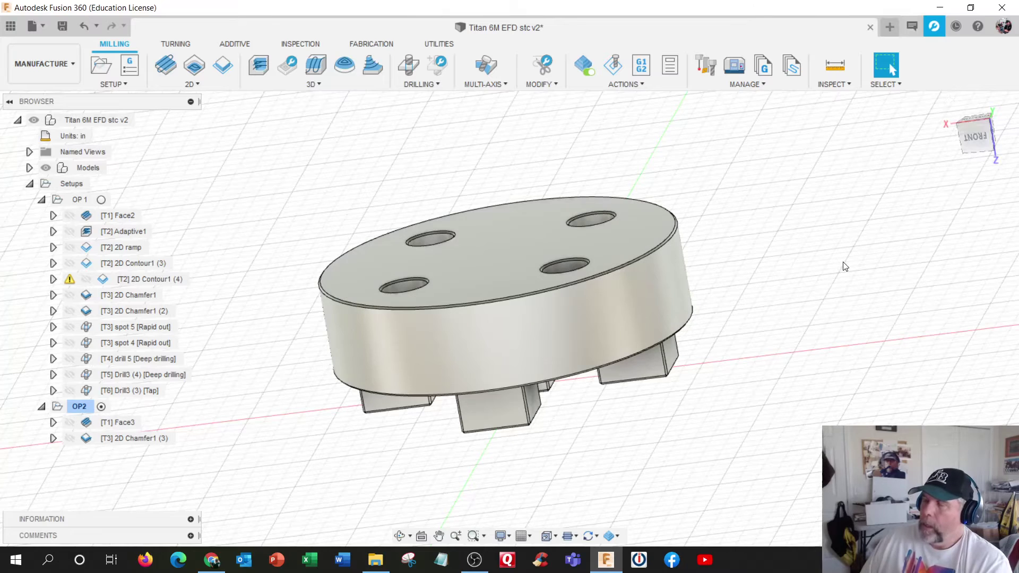
- Select OP2, then OP1, in the browser to compare their stock and origins
{"action": "middle_click_drag", "start_coordinate": [843, 271], "coordinate": [835, 285], "text": "shift"}
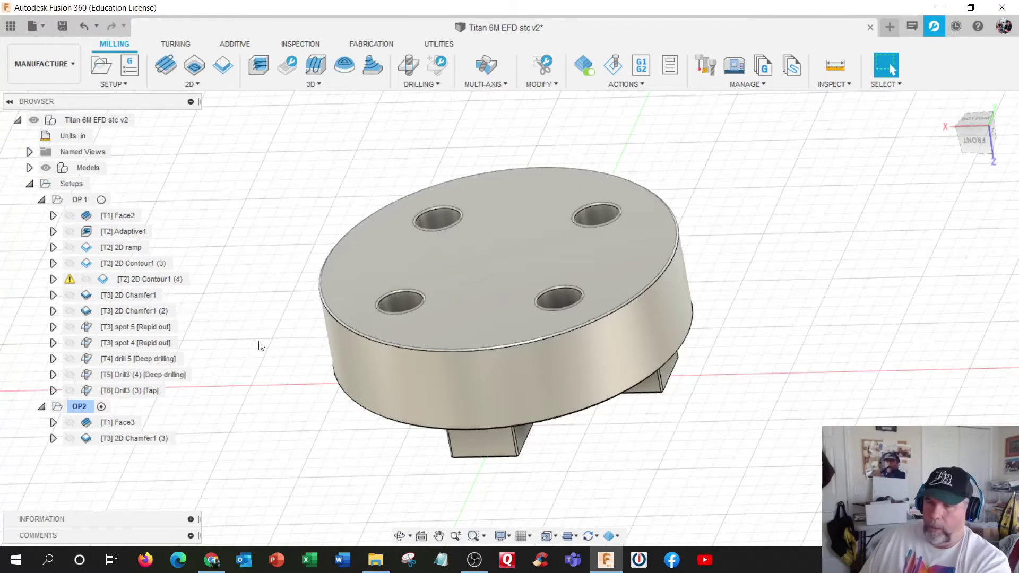
{"action": "left_click", "coordinate": [79, 410]}
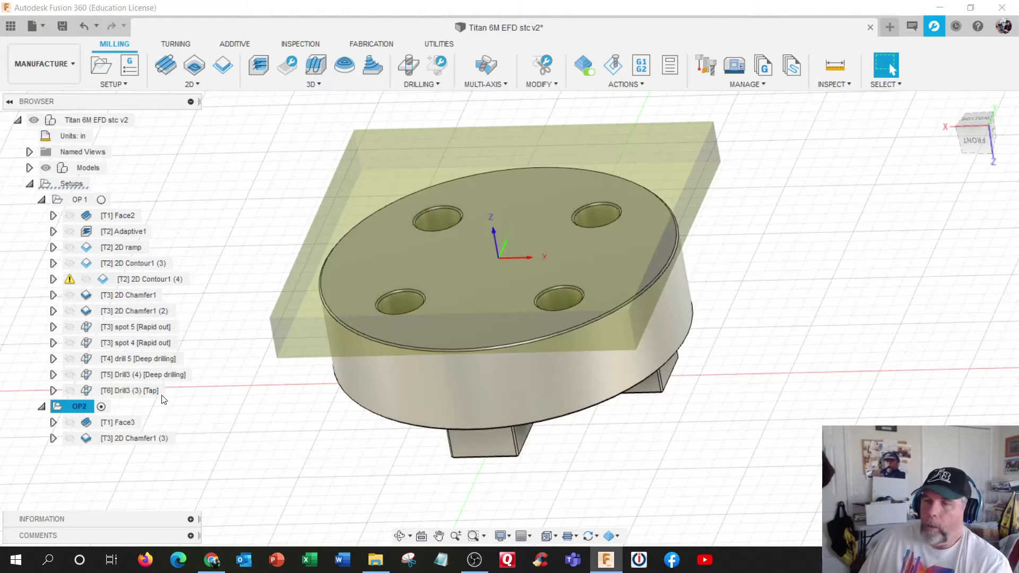
{"action": "left_click", "coordinate": [81, 204]}
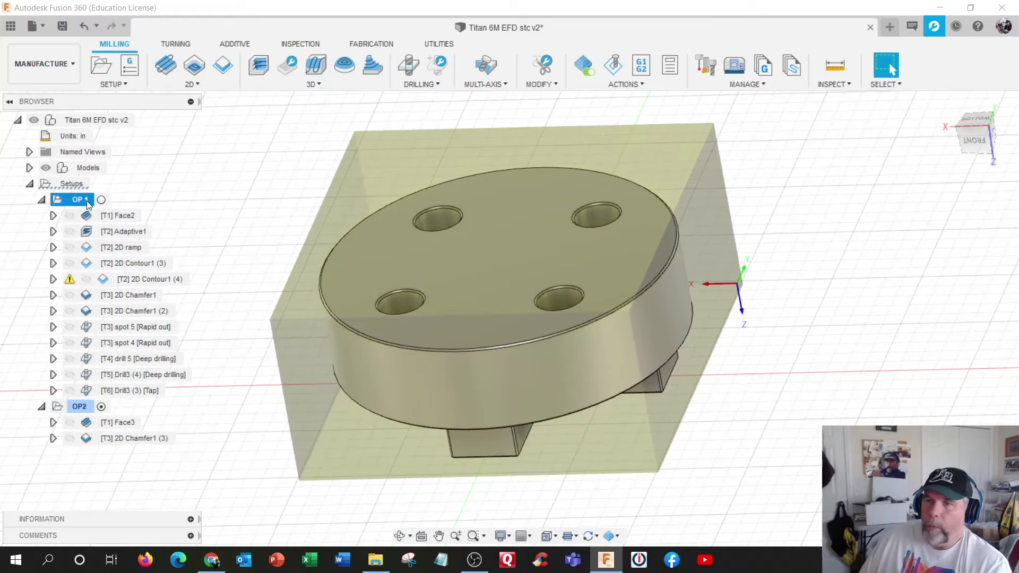
- Edit OP 1: set WCS offset to 1 and remove 'Op1' from the program comment
{"action": "right_click", "coordinate": [88, 202]}
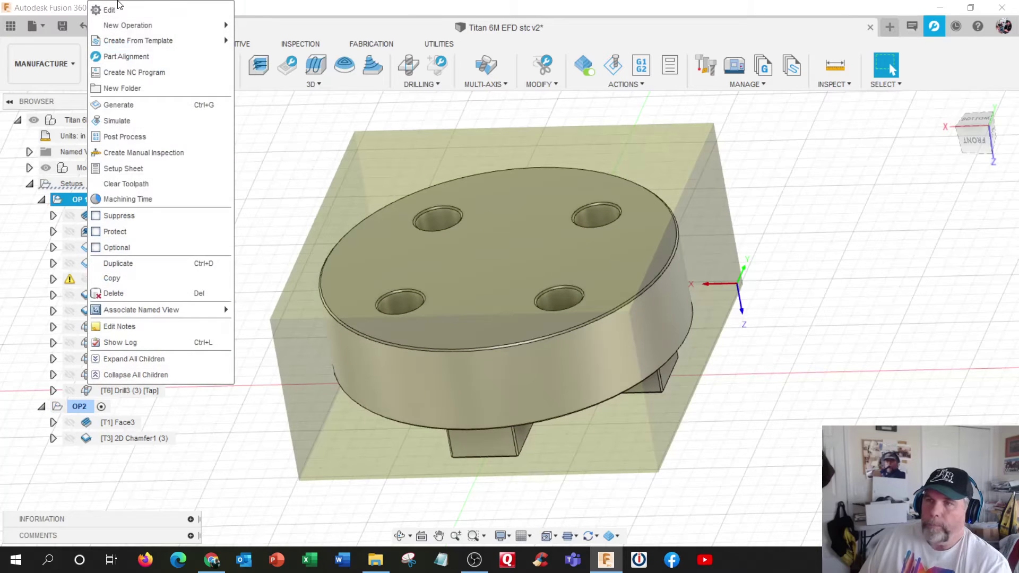
{"action": "left_click", "coordinate": [113, 10]}
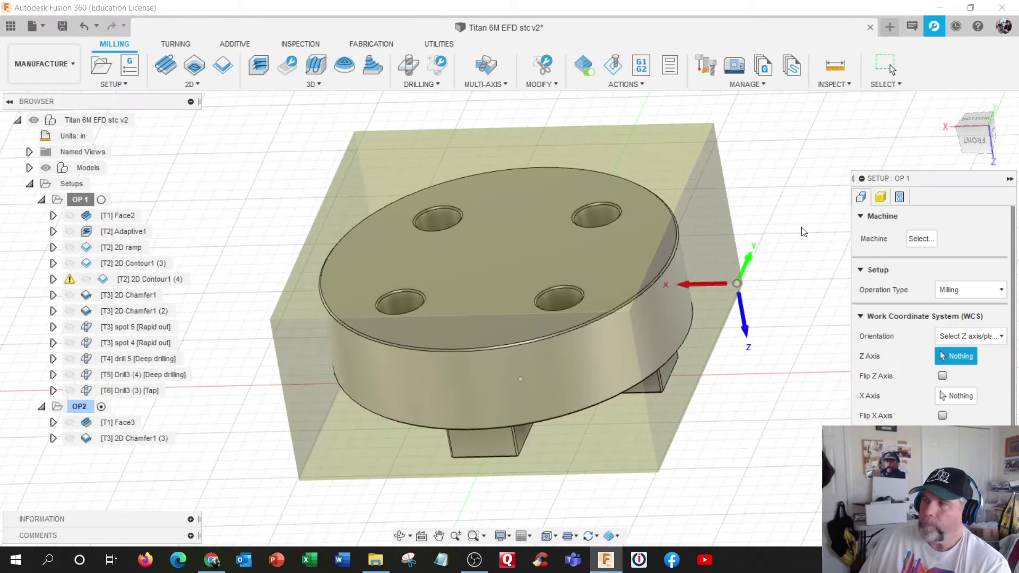
{"action": "left_click", "coordinate": [879, 199]}
{"action": "left_click", "coordinate": [899, 197]}
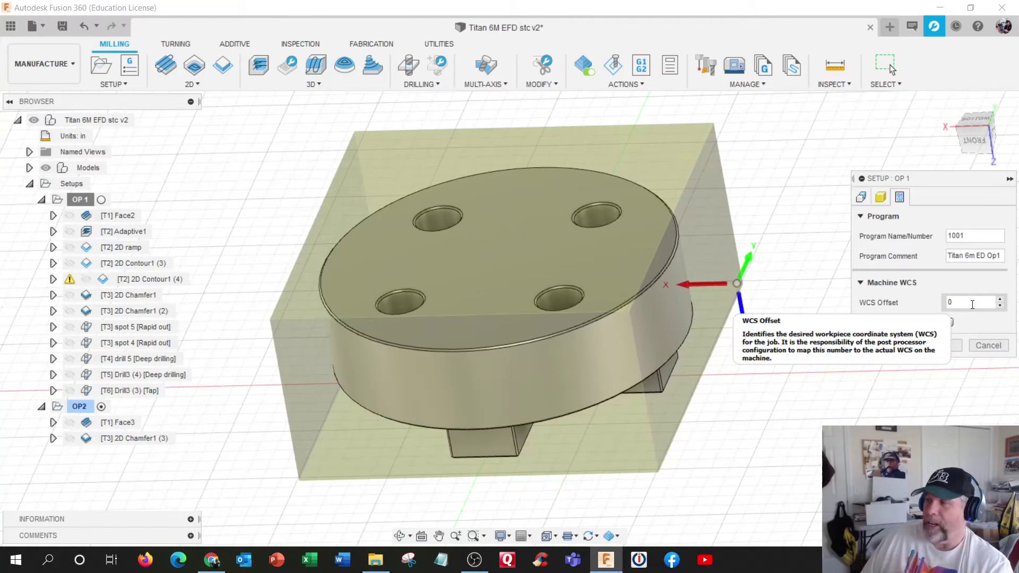
{"action": "double_click", "coordinate": [973, 304]}
{"action": "type", "text": "1"}
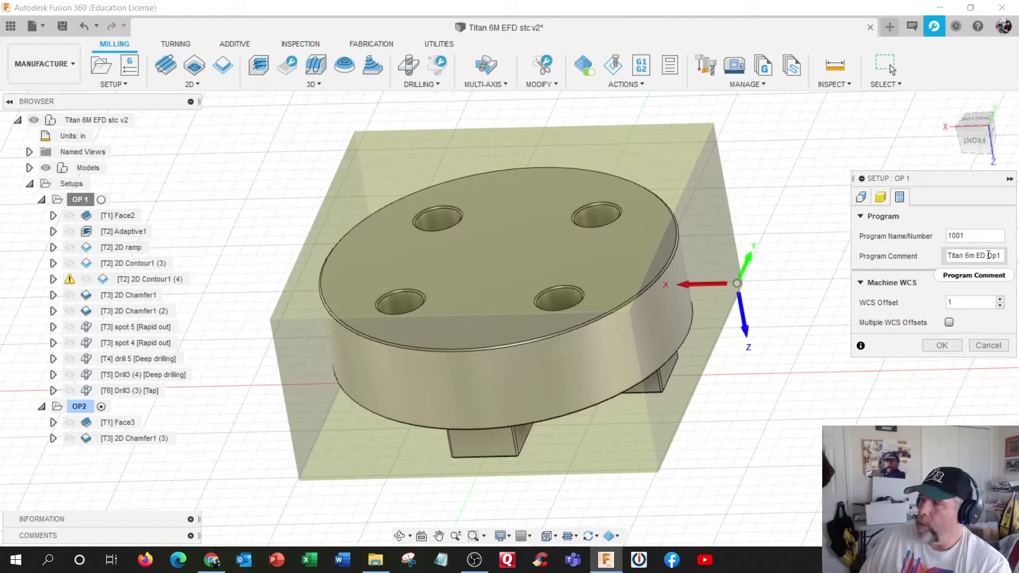
{"action": "left_click_drag", "start_coordinate": [988, 255], "coordinate": [1002, 256]}
{"action": "key", "text": "BackSpace"}
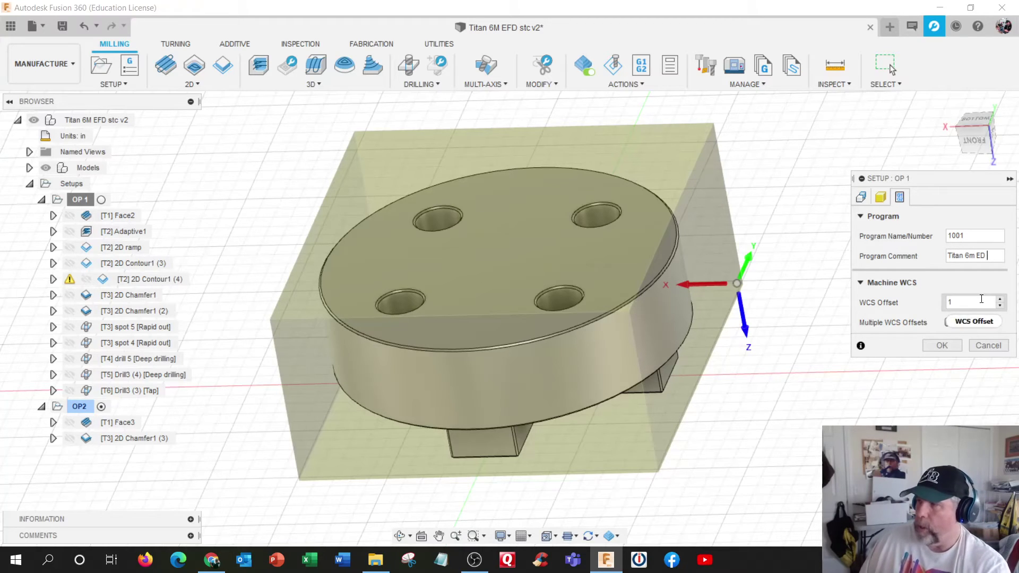
{"action": "left_click", "coordinate": [948, 348]}
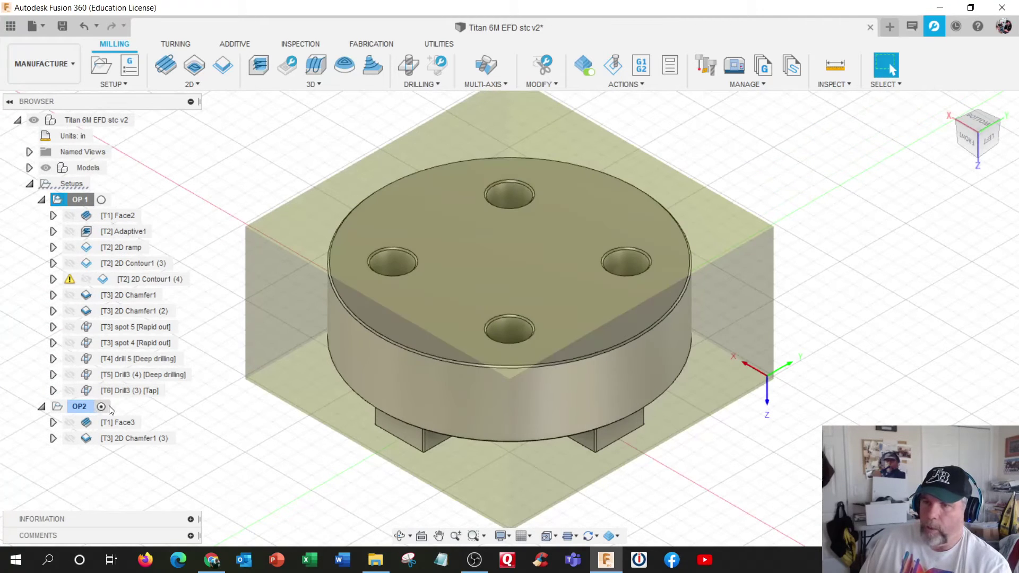
- Remove 'OP2' from OP2's program comment, leaving Titan 6m ED, then reactivate OP1
{"action": "left_click", "coordinate": [79, 407]}
{"action": "right_click", "coordinate": [87, 407]}
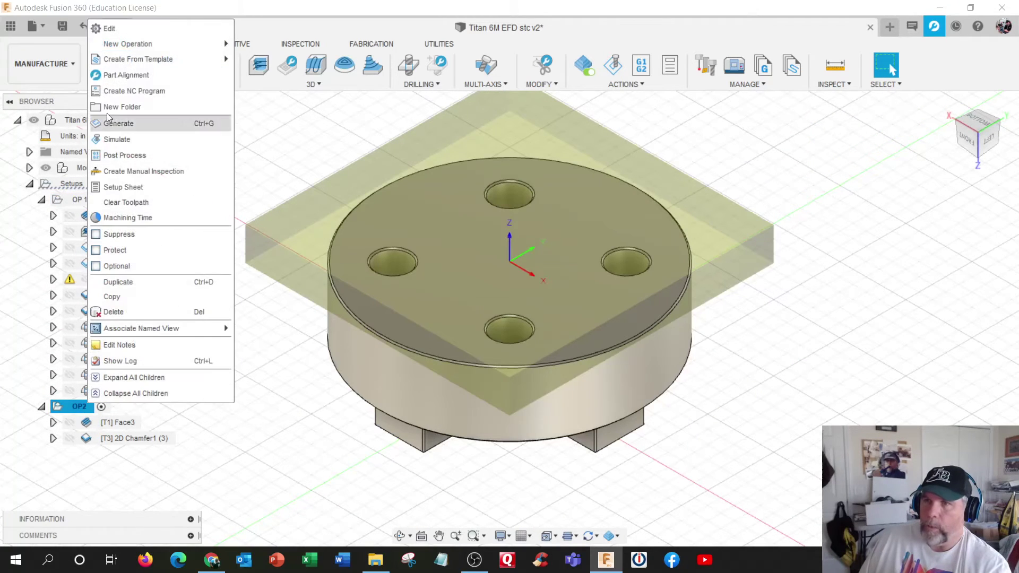
{"action": "left_click", "coordinate": [110, 27]}
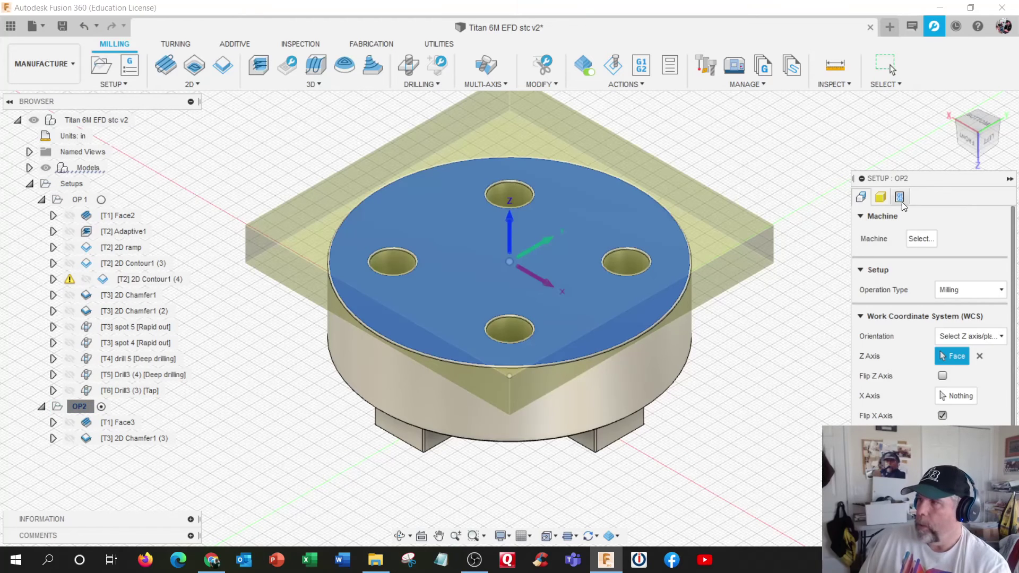
{"action": "left_click_drag", "start_coordinate": [905, 179], "coordinate": [869, 110]}
{"action": "left_click", "coordinate": [864, 128]}
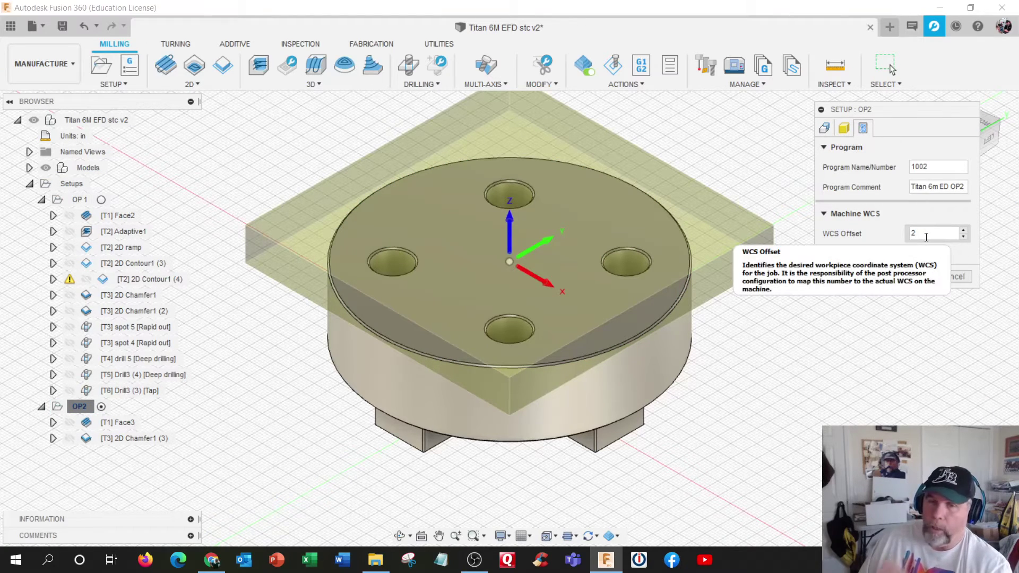
{"action": "left_click", "coordinate": [951, 186]}
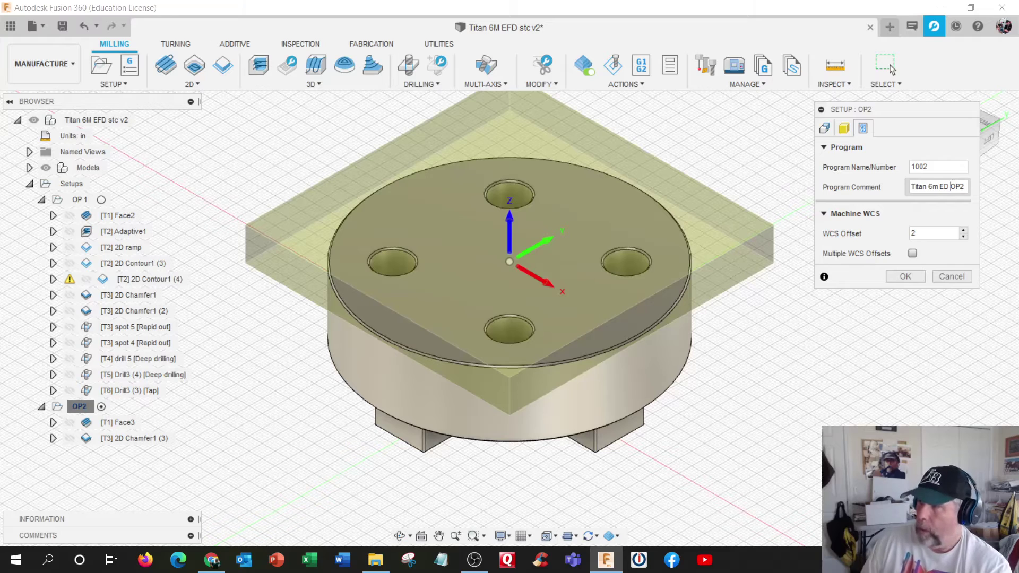
{"action": "key", "text": "Delete"}
{"action": "key", "text": "Delete"}
{"action": "key", "text": "Delete"}
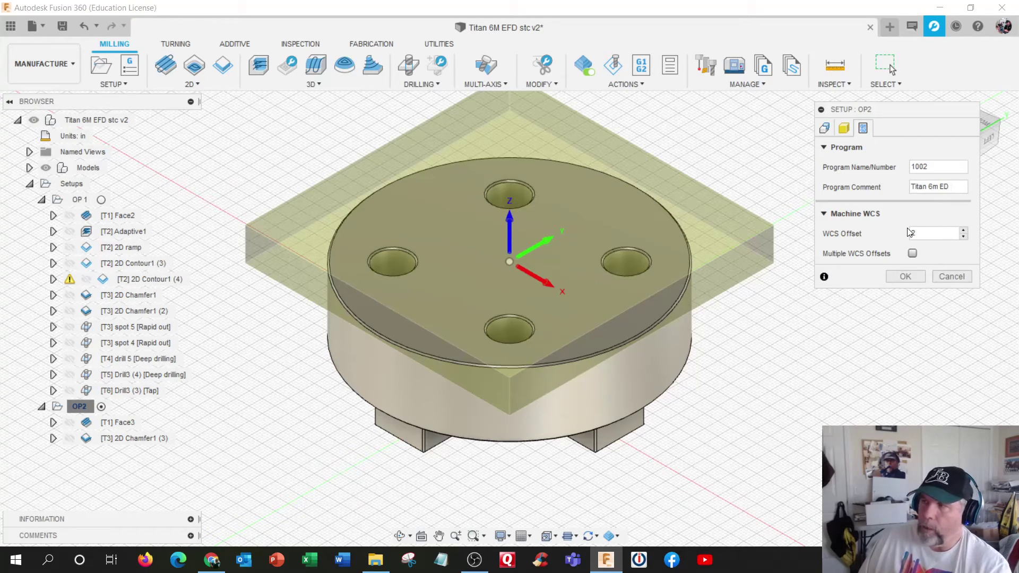
{"action": "left_click", "coordinate": [904, 277]}
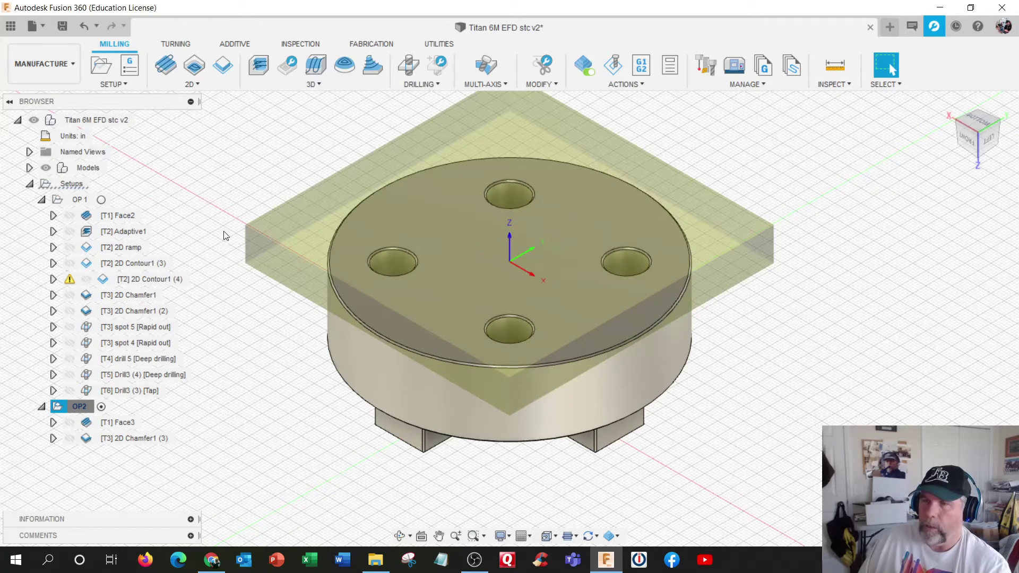
{"action": "left_click", "coordinate": [102, 199]}
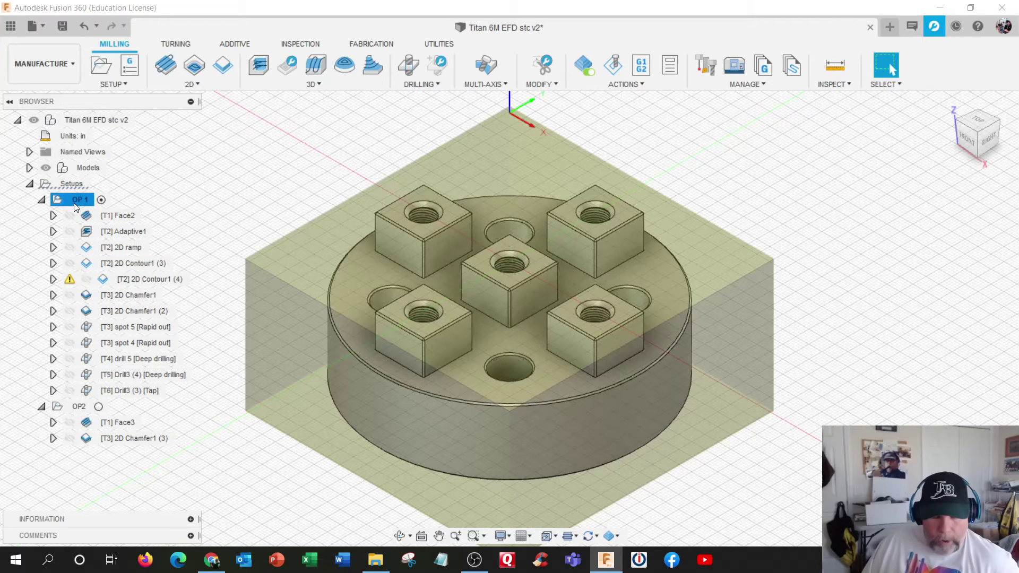
- Select OP1 and OP2 together and start Post Process, accepting the multiple-WCS warning
{"action": "left_click", "coordinate": [79, 408]}
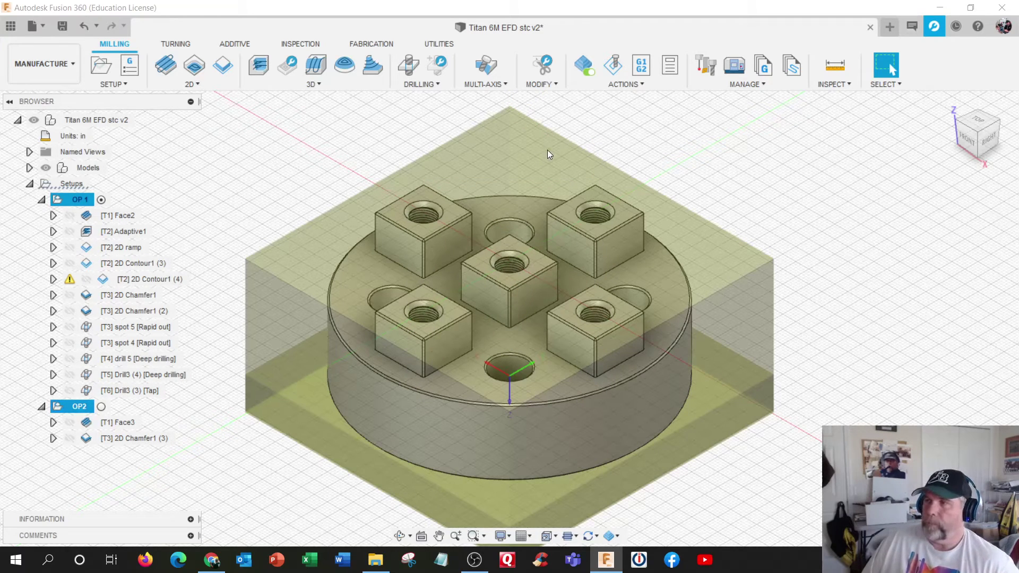
{"action": "left_click", "coordinate": [641, 66]}
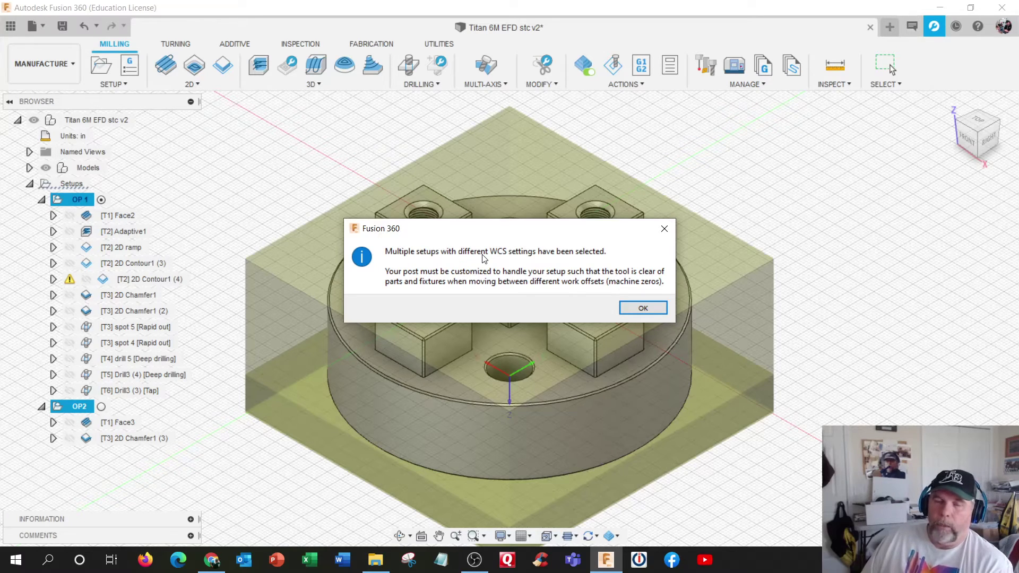
{"action": "left_click", "coordinate": [644, 308]}
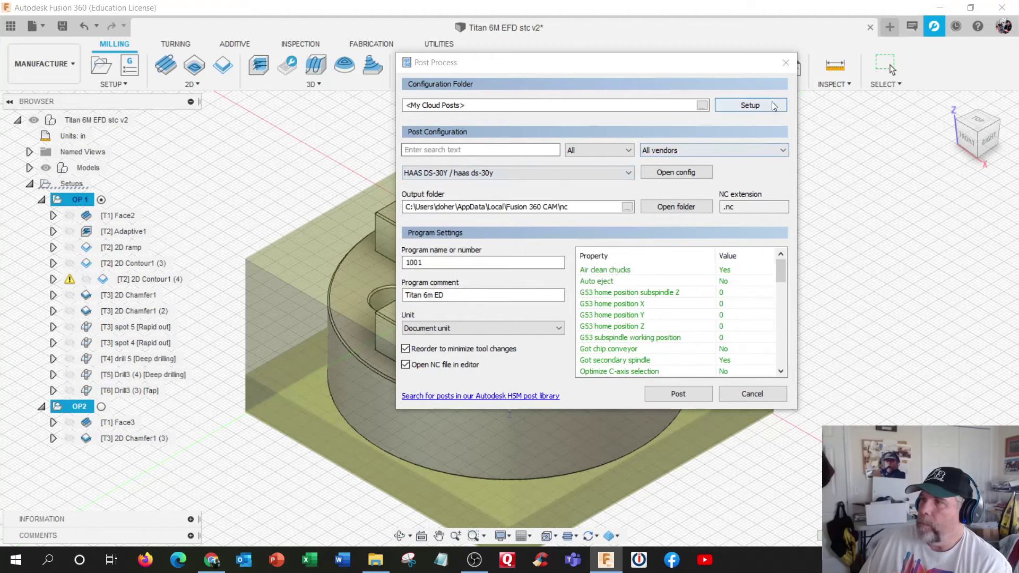
- Post 1001.nc with the cloud STC HAAS (Classic) / STC Haas Mill post, replacing the existing file
{"action": "left_click", "coordinate": [751, 105]}
{"action": "left_click", "coordinate": [766, 150]}
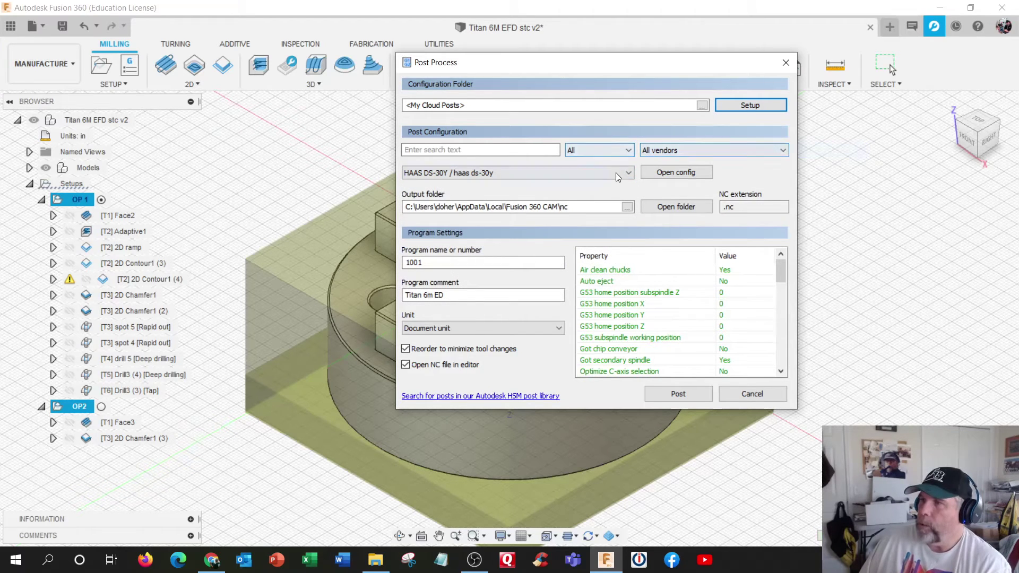
{"action": "left_click", "coordinate": [619, 173]}
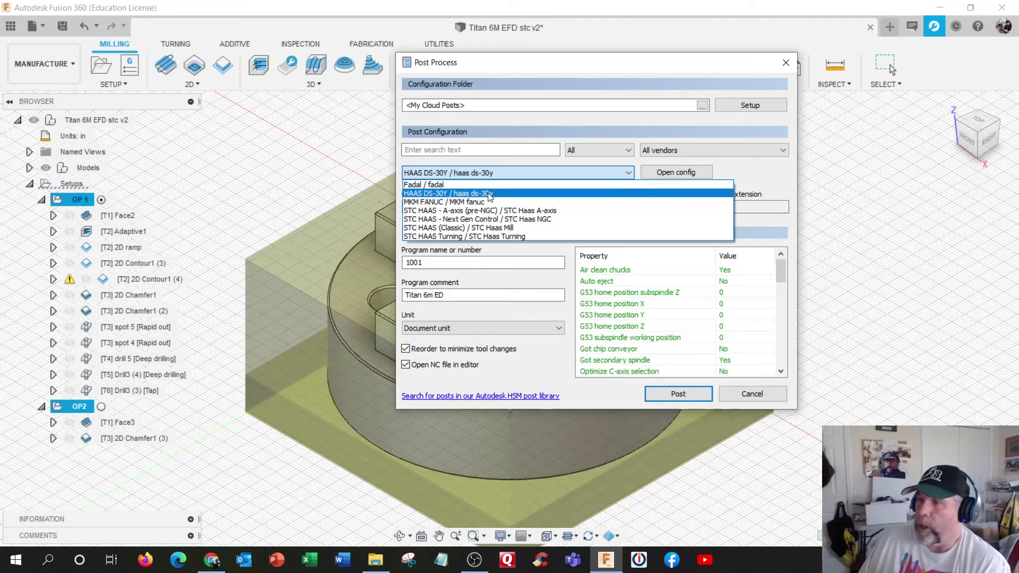
{"action": "left_click", "coordinate": [471, 228]}
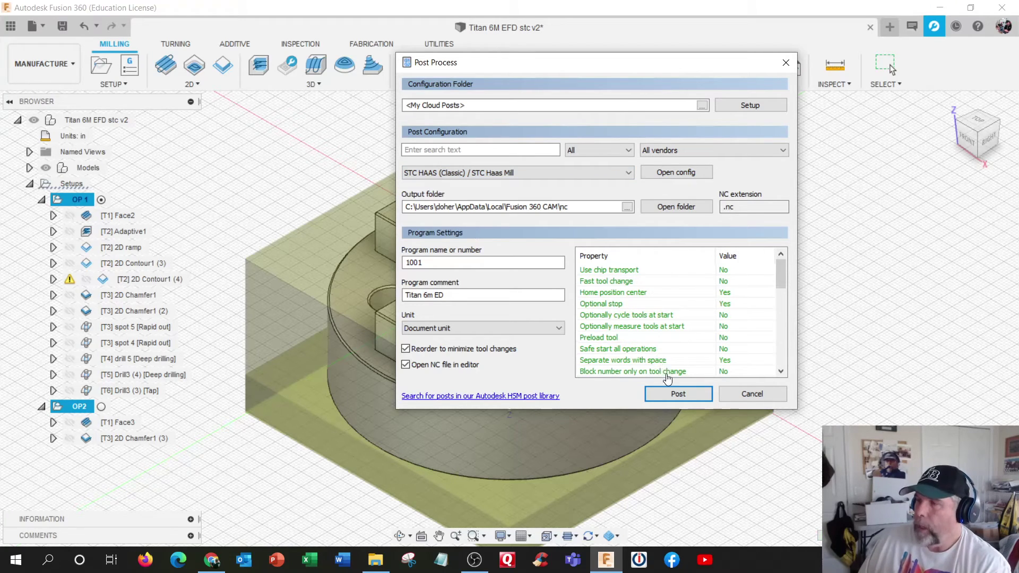
{"action": "left_click", "coordinate": [672, 393]}
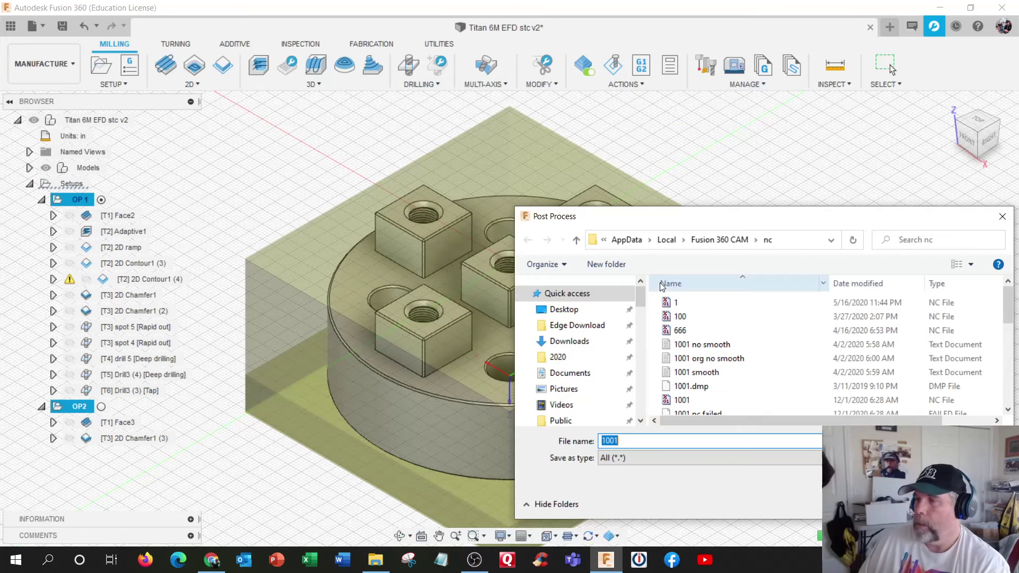
{"action": "key", "text": "Return"}
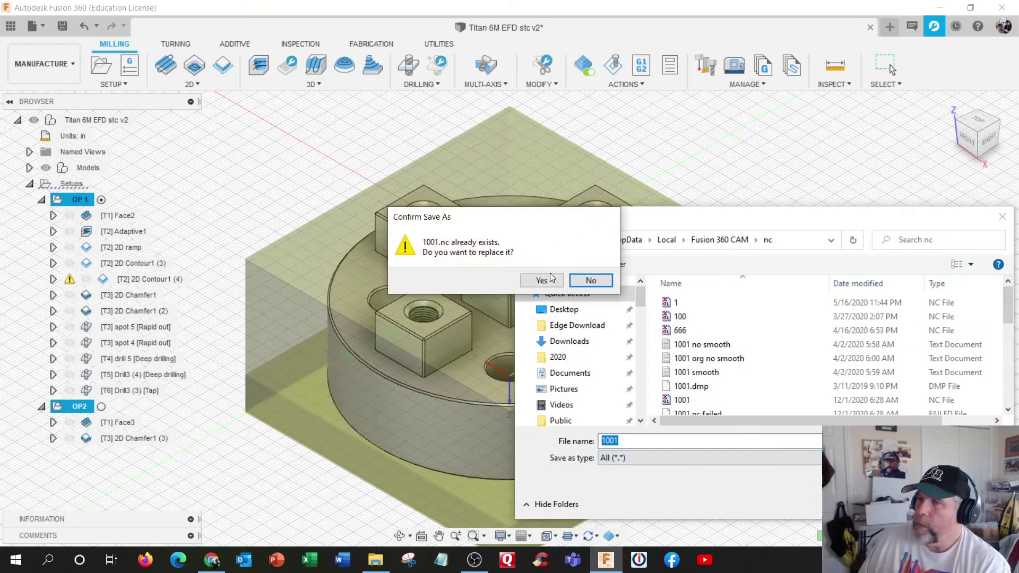
{"action": "left_click", "coordinate": [546, 280]}
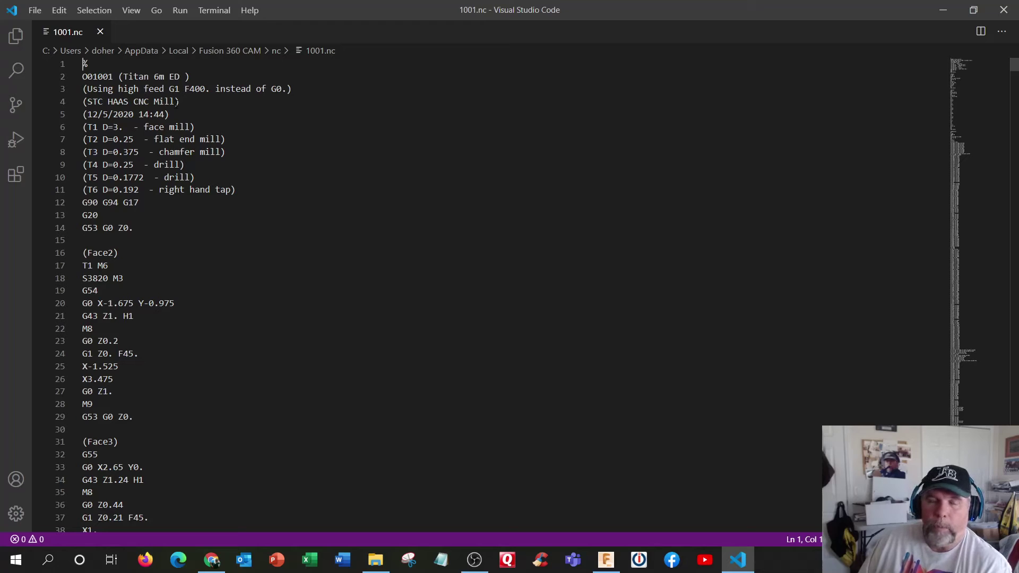
- Confirm 1001.nc uses G54 for Face2 and G55 for Face3 on line 32, then minimize VS Code
{"action": "scroll", "coordinate": [151, 184], "scroll_direction": "down", "scroll_amount": 2}
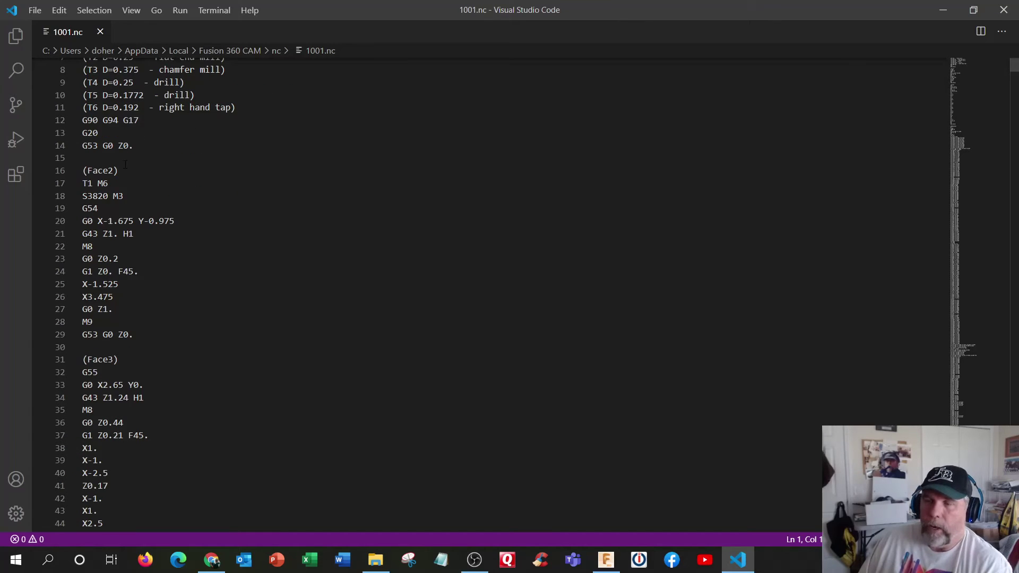
{"action": "scroll", "coordinate": [126, 165], "scroll_direction": "down", "scroll_amount": 5}
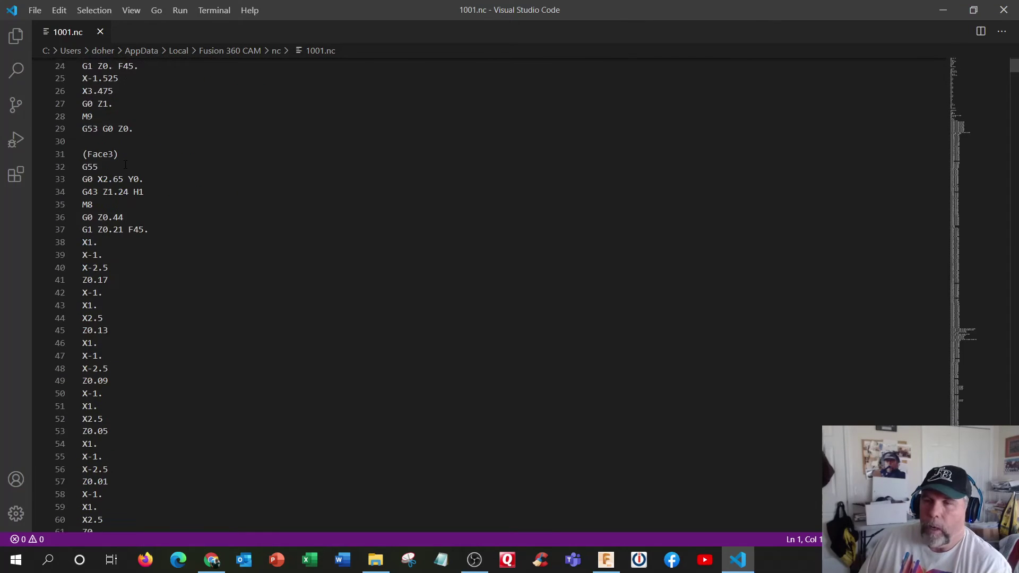
{"action": "left_click", "coordinate": [109, 166]}
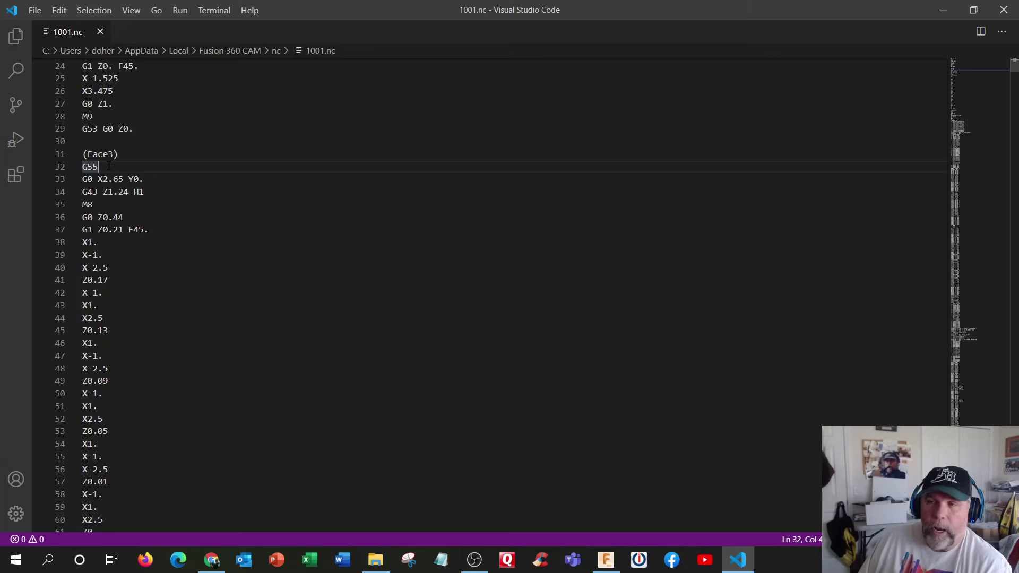
{"action": "scroll", "coordinate": [108, 166], "scroll_direction": "up", "scroll_amount": 3}
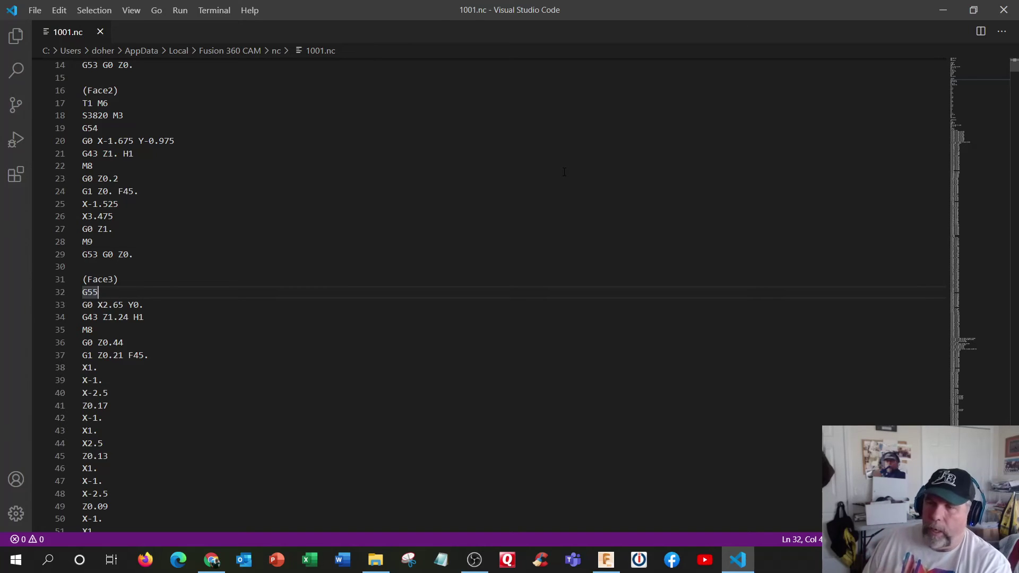
{"action": "scroll", "coordinate": [369, 244], "scroll_direction": "down", "scroll_amount": 1}
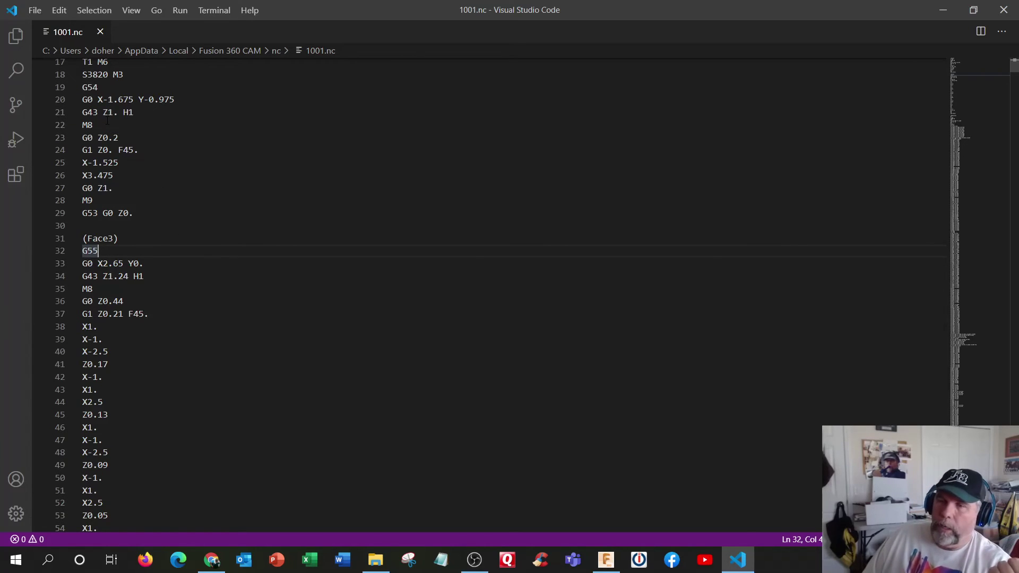
{"action": "left_click", "coordinate": [942, 10]}
- Reopen Post Process for both setups and accept the multiple-WCS warning
{"action": "left_click", "coordinate": [643, 67]}
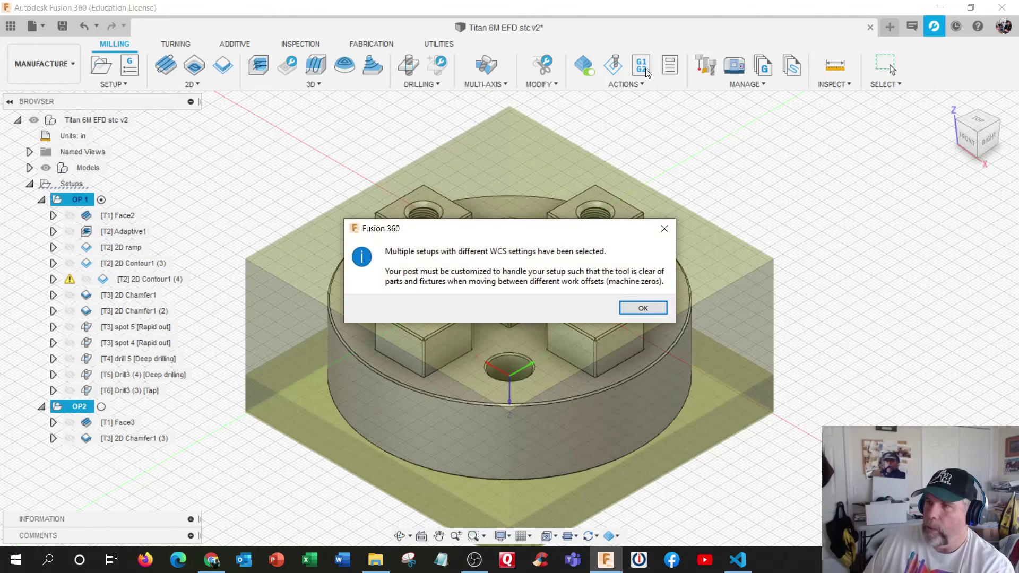
{"action": "left_click", "coordinate": [628, 307]}
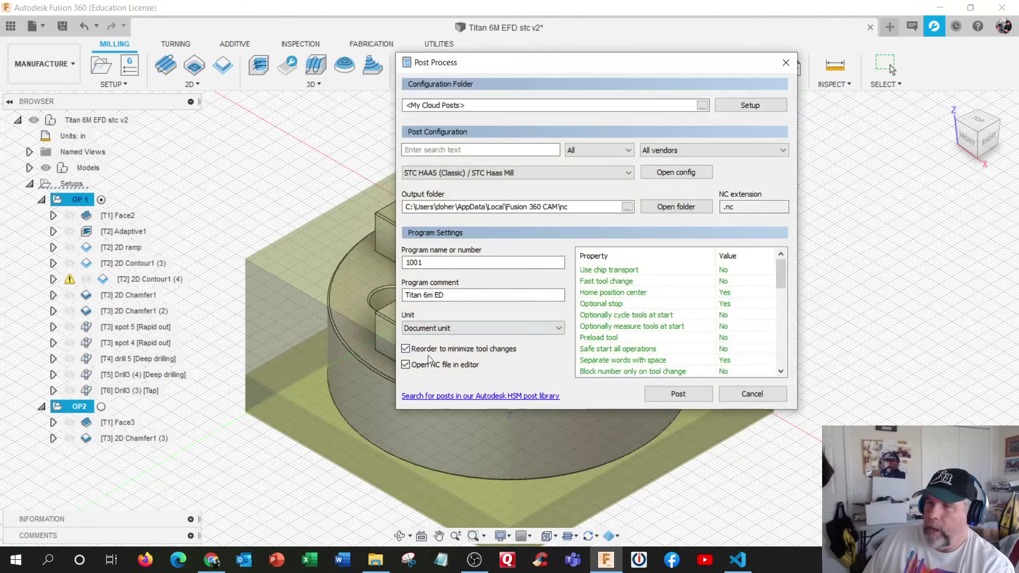